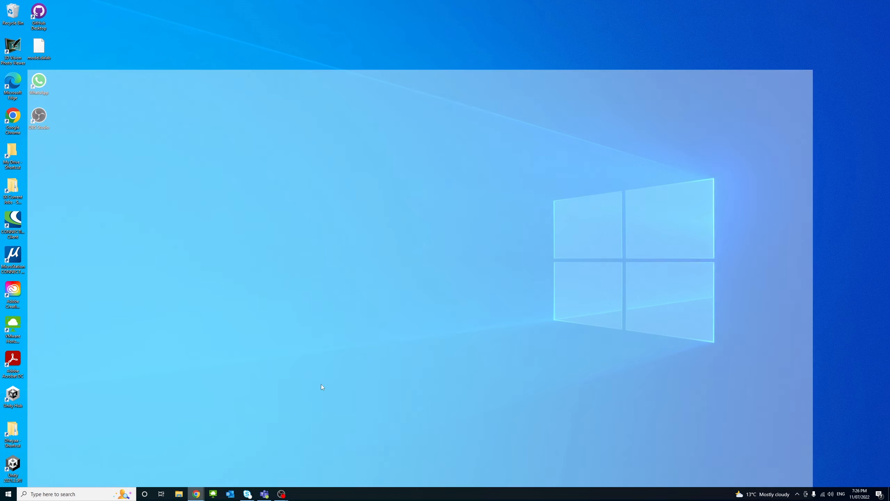
click(260, 462)
click(227, 15)
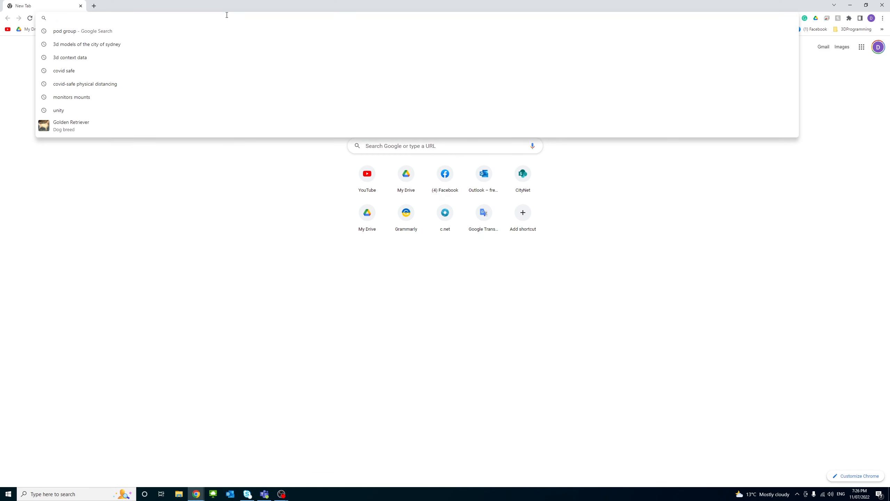
text(https://obsproject.com)
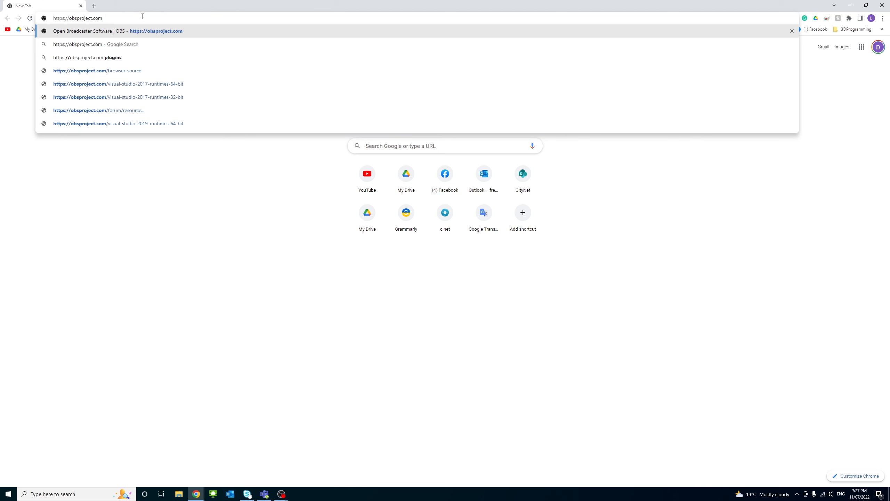
key(Return)
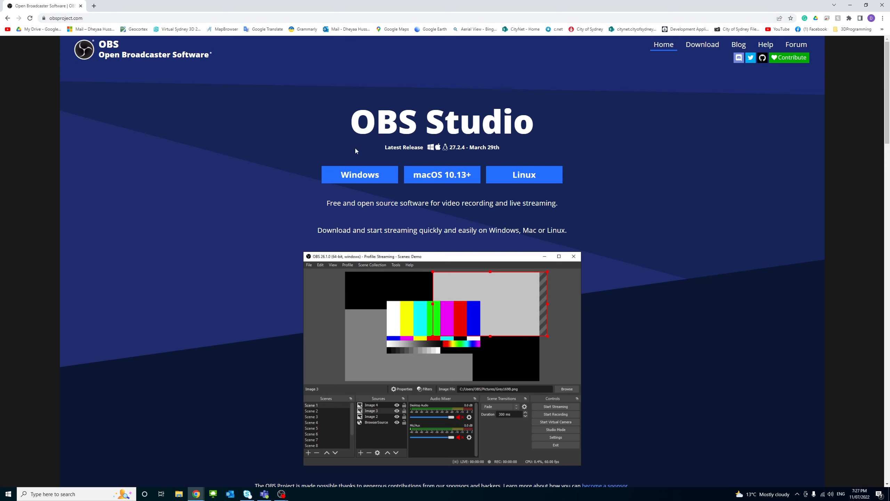
click(365, 177)
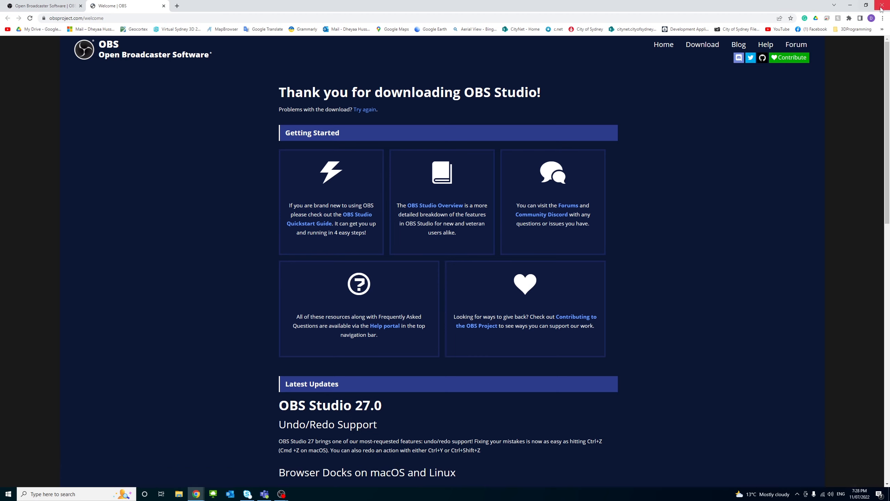
click(881, 7)
Switch to the empty OBS Studio window and start the Auto-Configuration Wizard, optimizing just for recording without streaming.
mouse_move(283, 498)
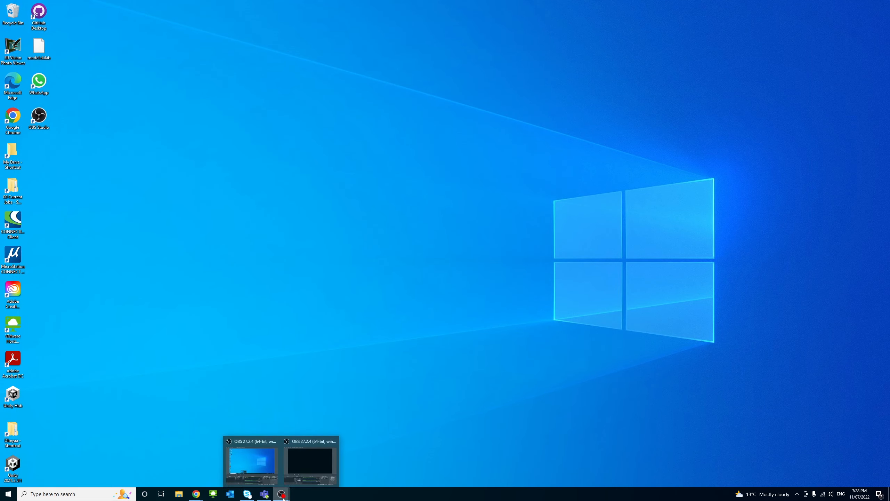
click(309, 453)
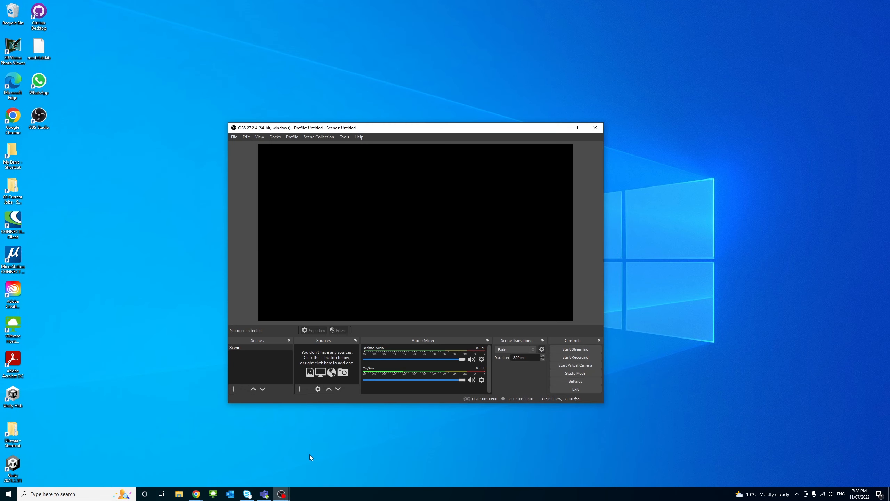
drag(391, 133, 398, 91)
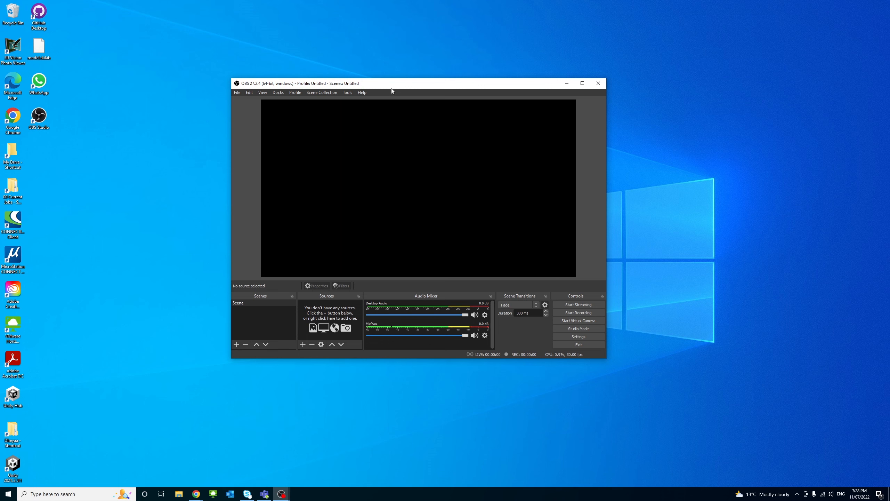
click(348, 92)
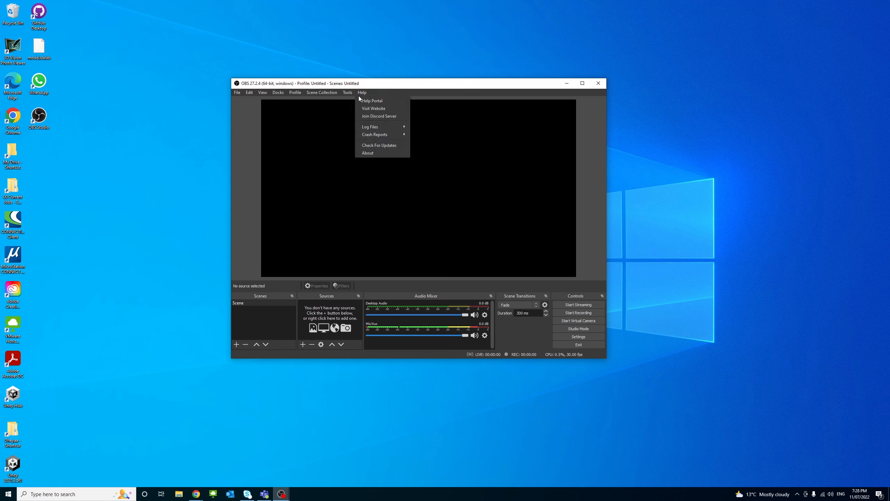
click(355, 102)
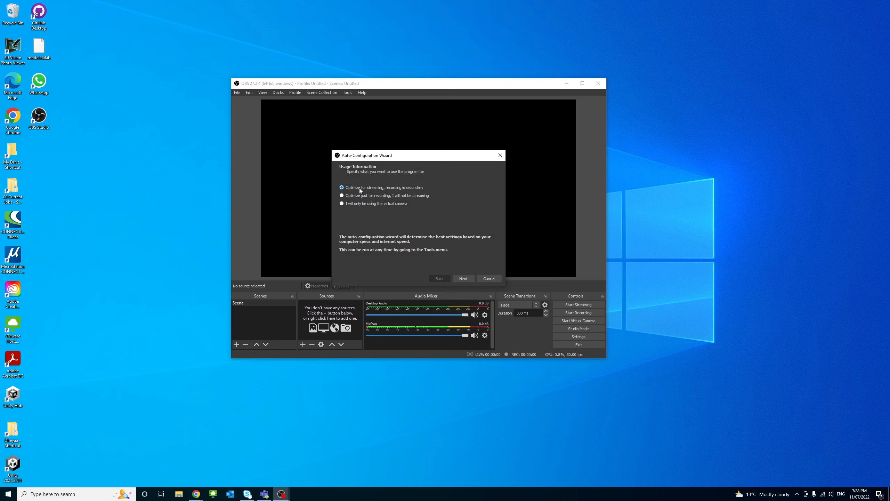
click(341, 196)
click(462, 278)
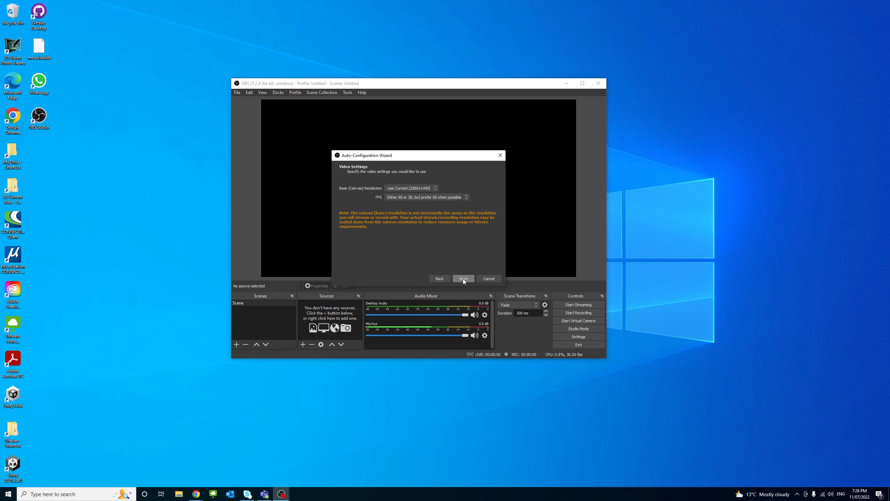
Choose the current 2560x1440 canvas resolution and 30 FPS in the wizard, and apply the suggested settings.
click(436, 188)
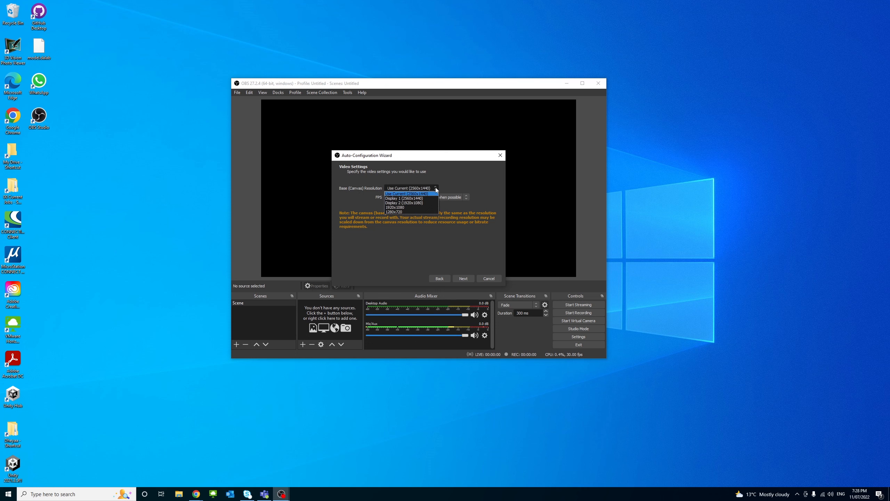
click(435, 189)
click(435, 189)
click(425, 194)
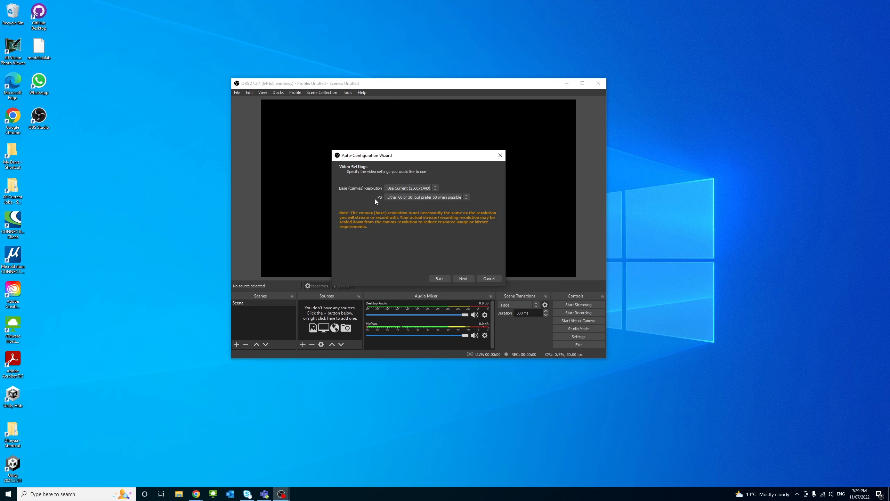
click(466, 197)
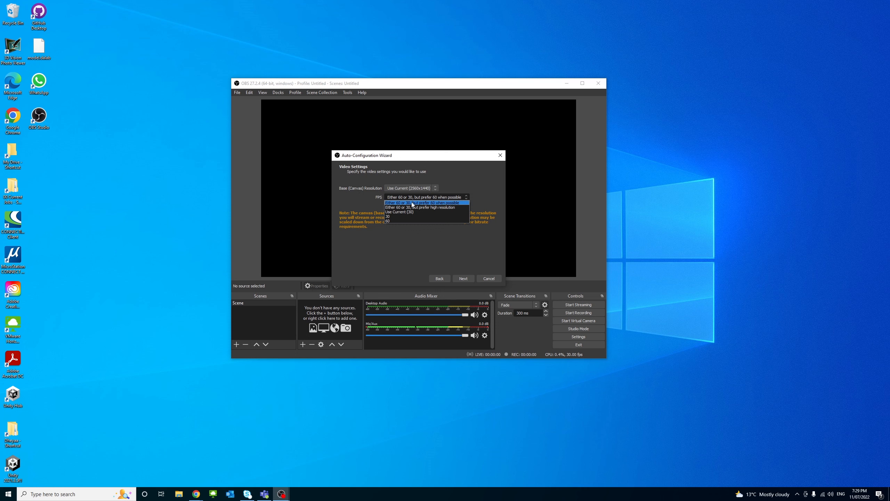
click(398, 216)
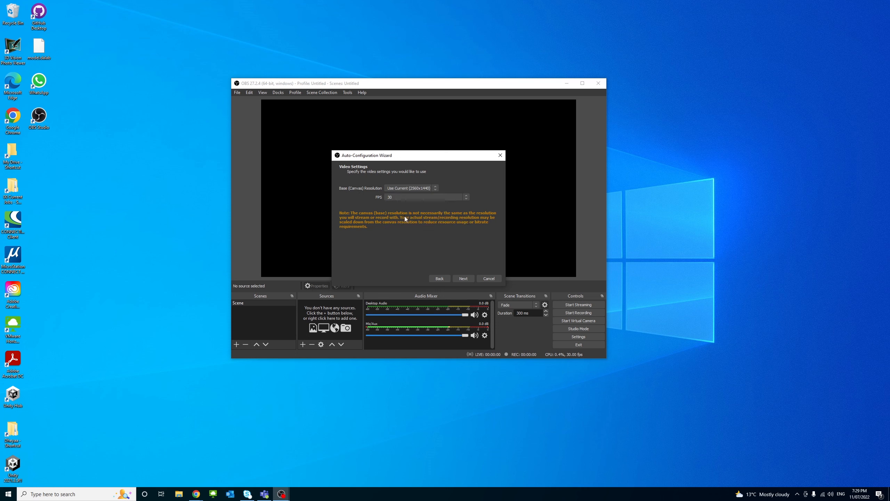
click(463, 278)
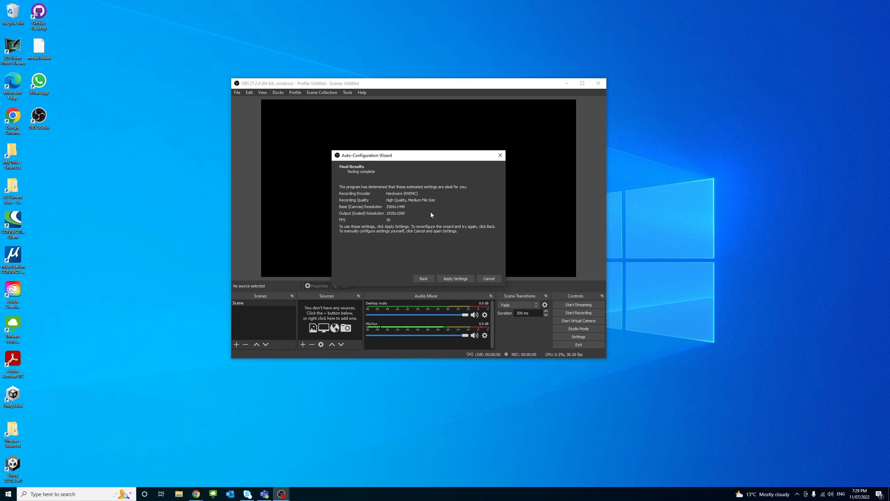
click(458, 280)
Add a Display Capture source for the primary monitor, Display 1, under its default name with cursor capture enabled.
drag(430, 83, 406, 62)
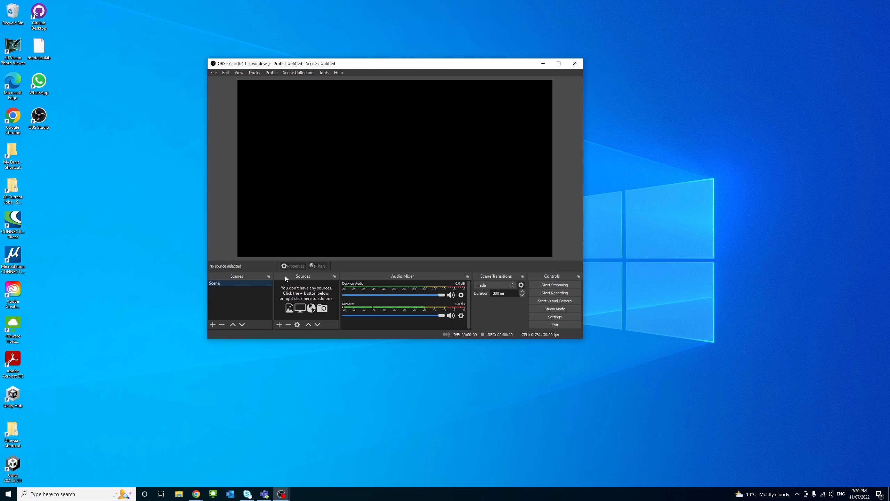
click(279, 324)
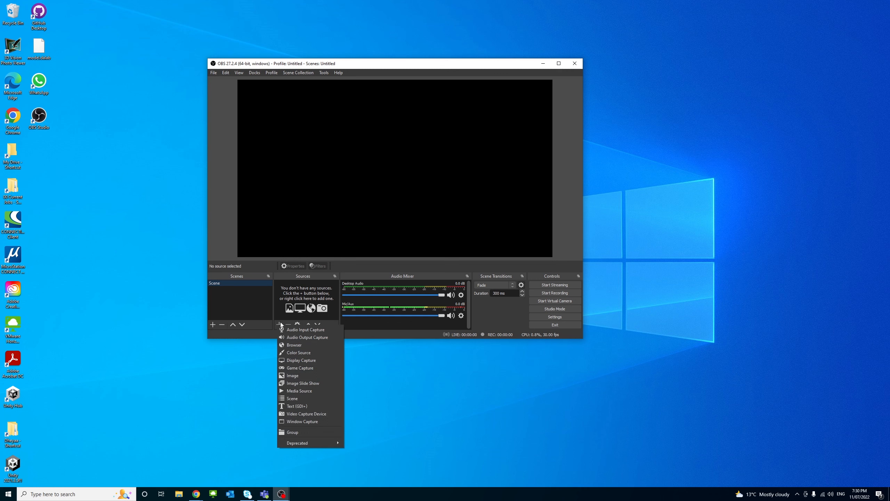
click(306, 362)
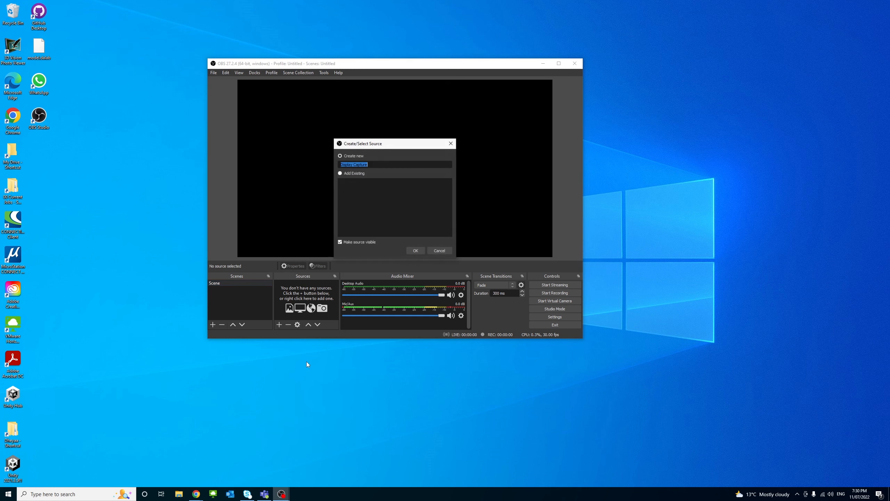
click(372, 164)
key(ctrl+a)
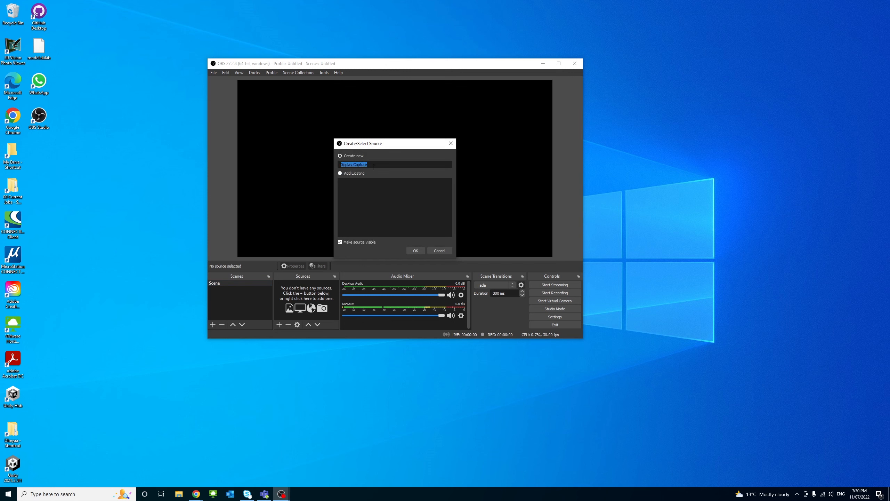
click(415, 250)
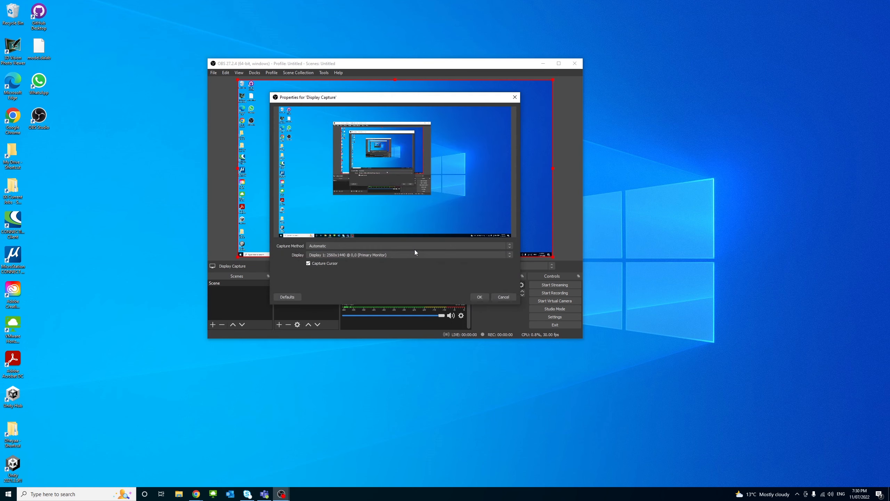
drag(366, 99, 367, 72)
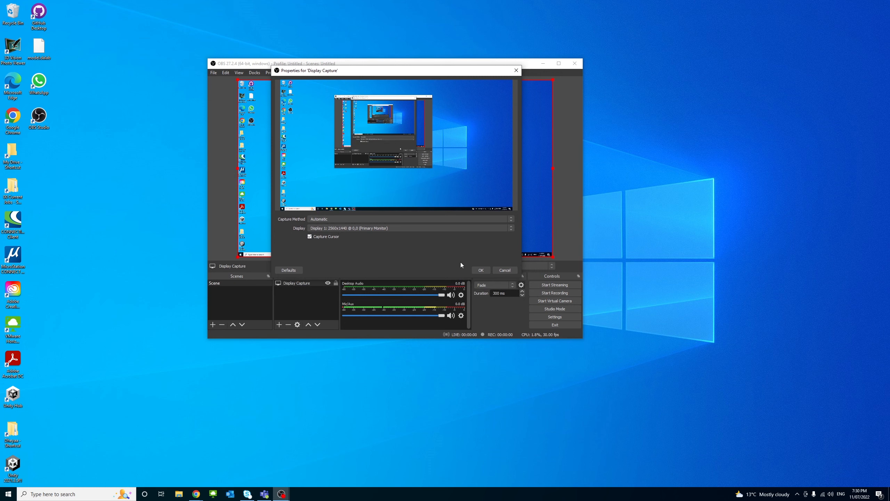
click(480, 270)
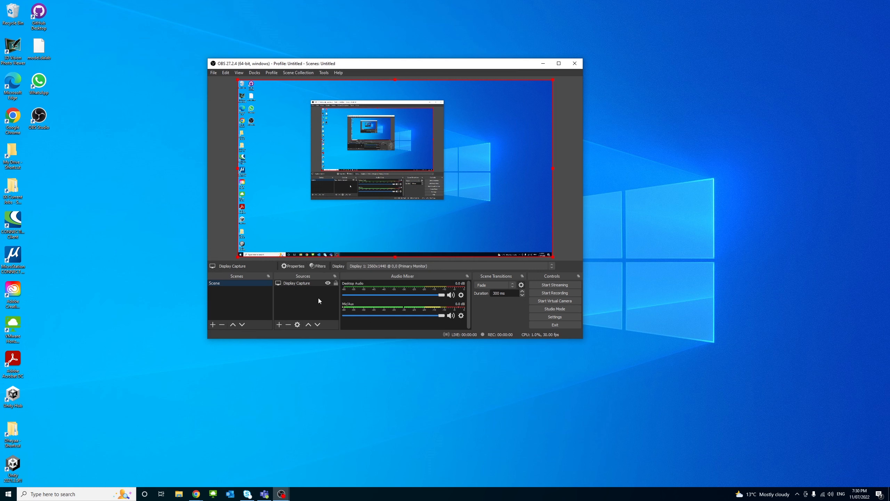
Add an Audio Input Capture source named Mic that uses the default device.
click(279, 324)
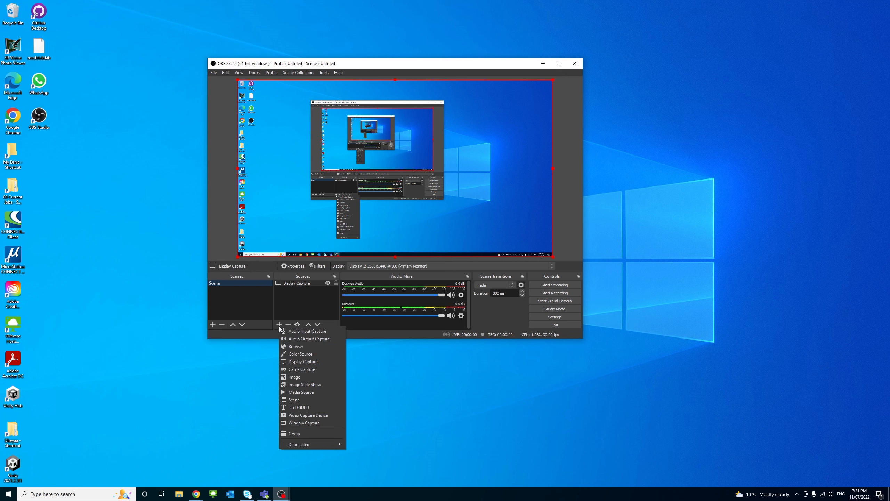
click(322, 331)
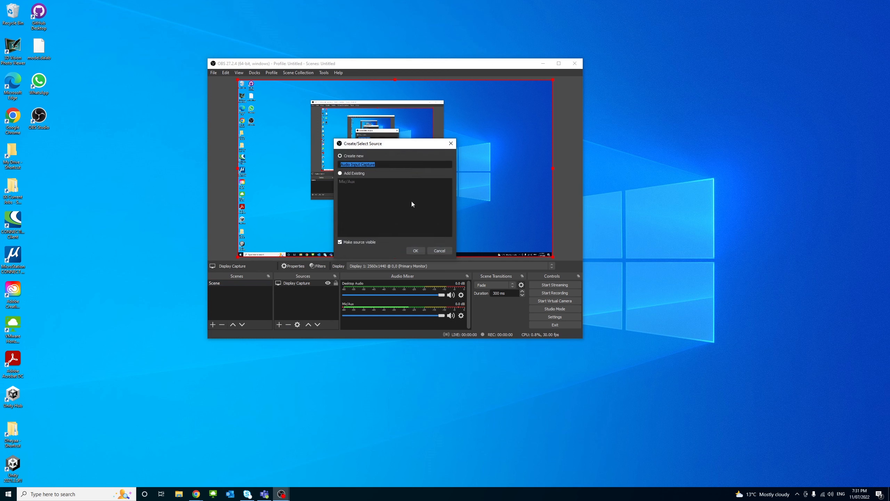
double_click(386, 163)
click(387, 162)
drag(387, 162, 341, 161)
text(Mic)
click(415, 251)
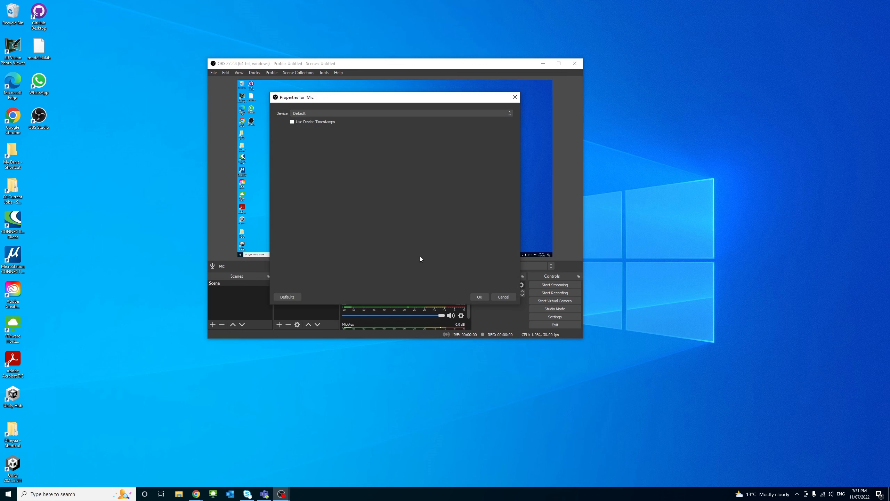
click(480, 297)
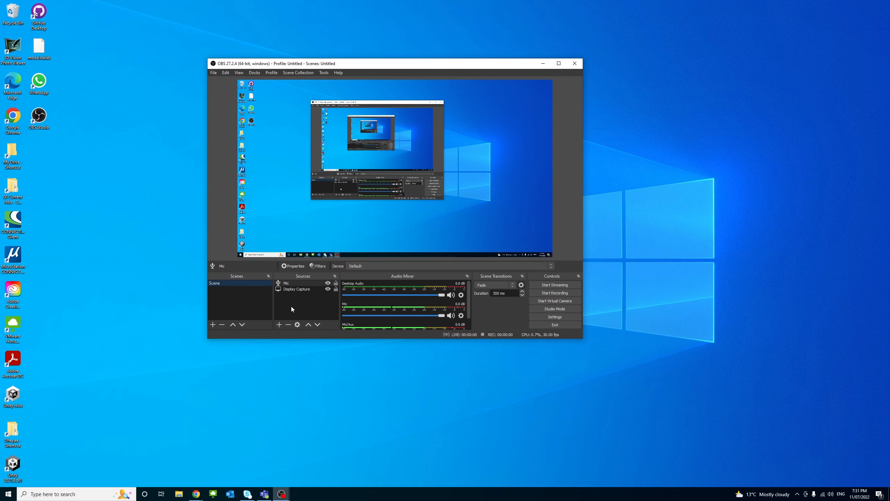
Add an Audio Output Capture source under its default name, using the default device.
click(280, 325)
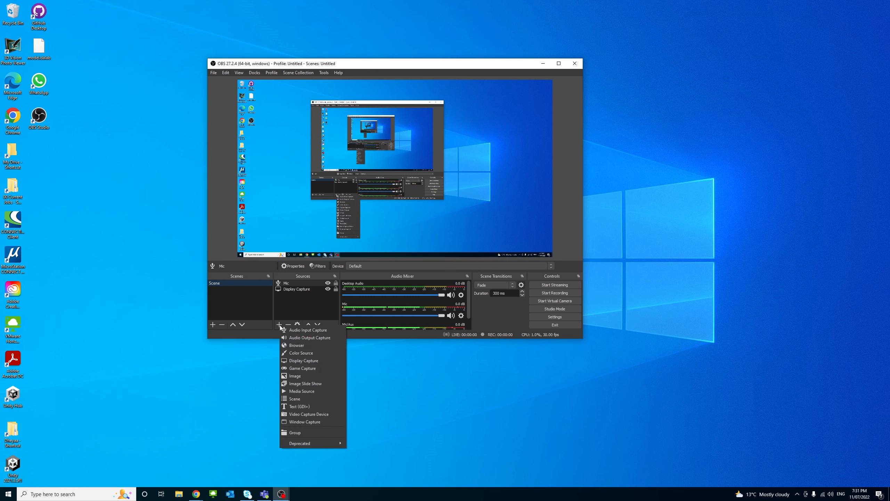
click(306, 337)
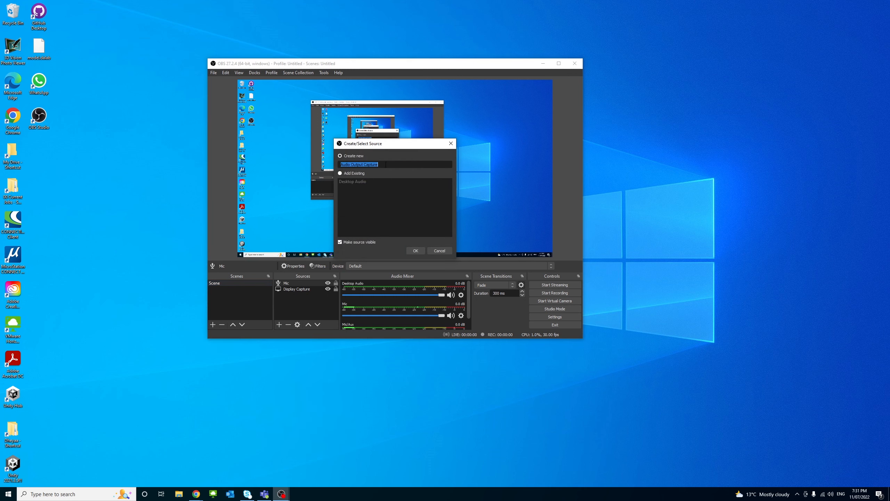
click(386, 164)
drag(386, 165, 336, 162)
click(415, 251)
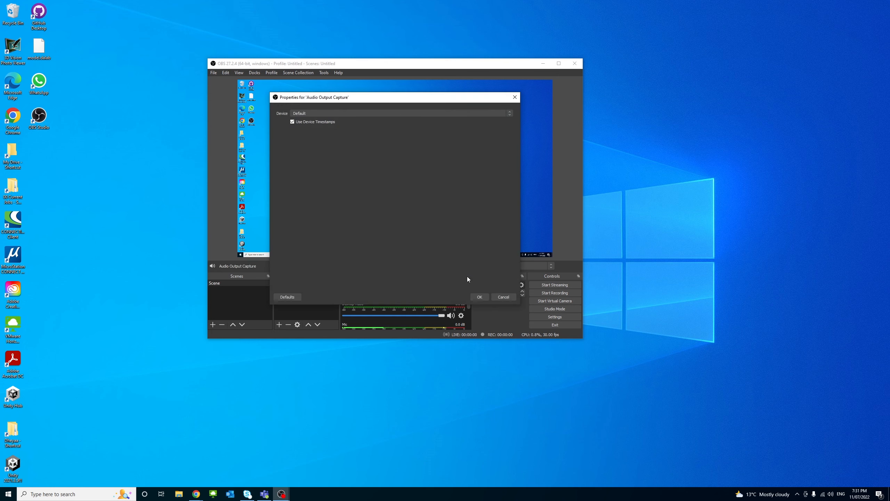
click(479, 297)
Try to start a recording of the scene with the display, microphone and audio output sources.
drag(421, 64, 475, 66)
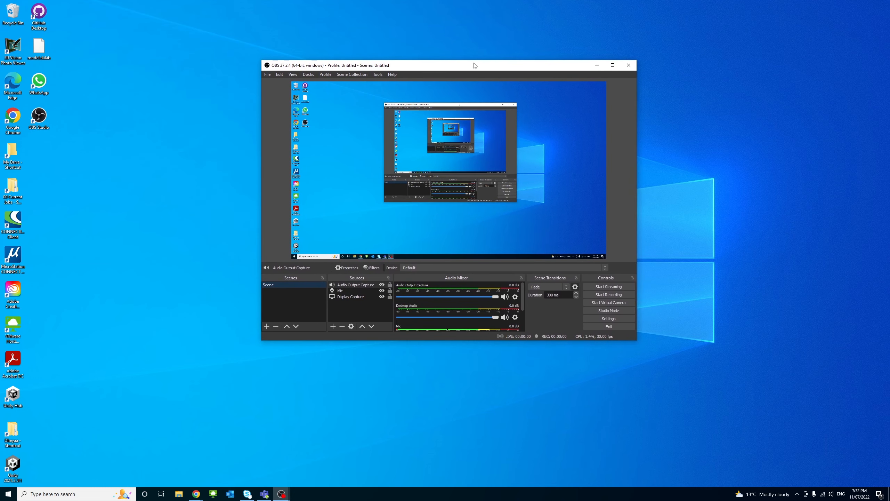
drag(475, 66, 470, 84)
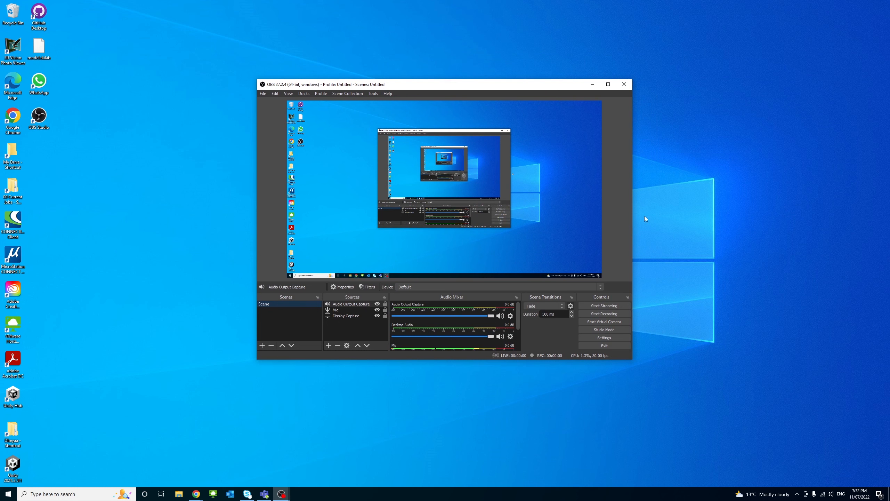
click(620, 314)
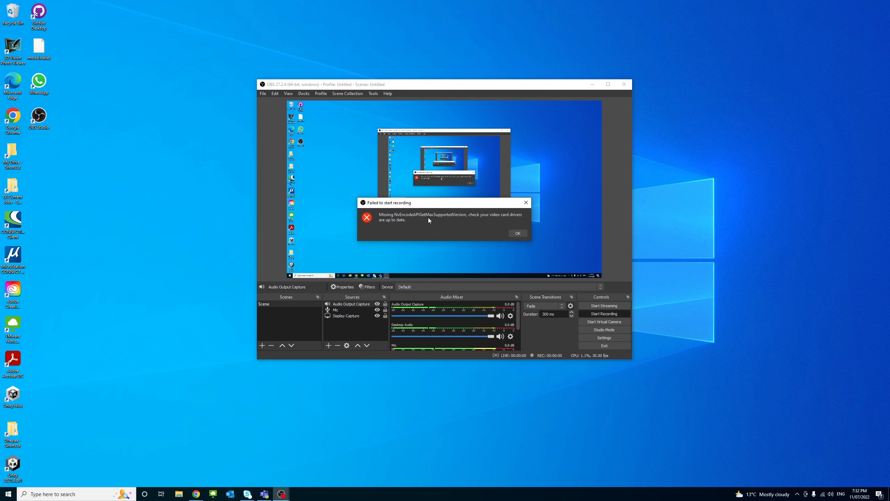
drag(438, 207, 476, 220)
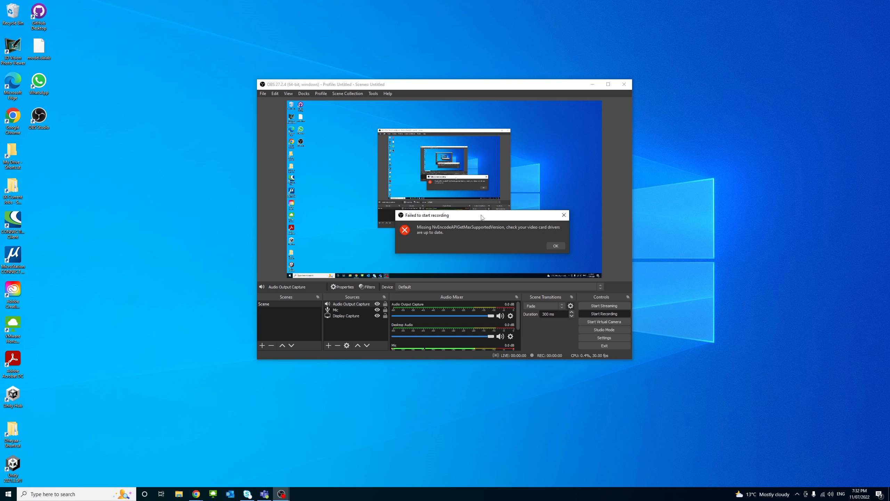
mouse_move(523, 215)
mouse_down()
mouse_move(542, 206)
mouse_move(527, 216)
mouse_up()
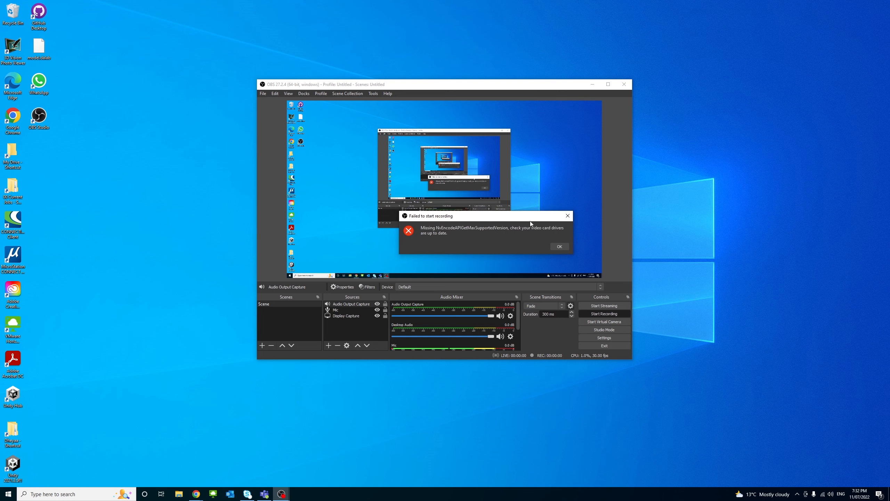
click(564, 246)
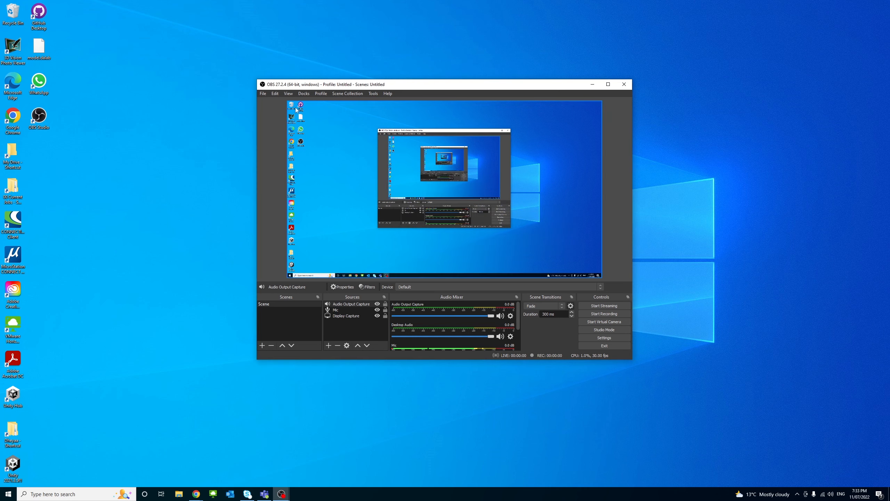
Set both the streaming and the recording encoder to Software (x264) in the output settings and apply the change.
click(264, 93)
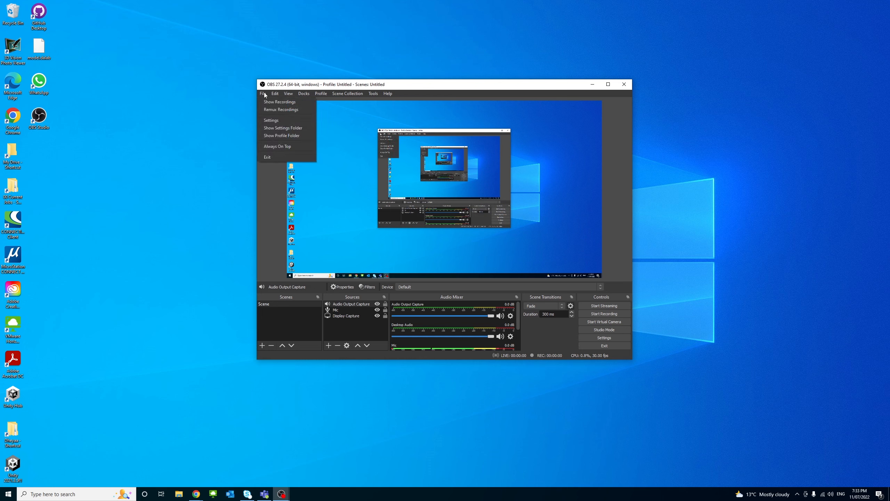
click(268, 121)
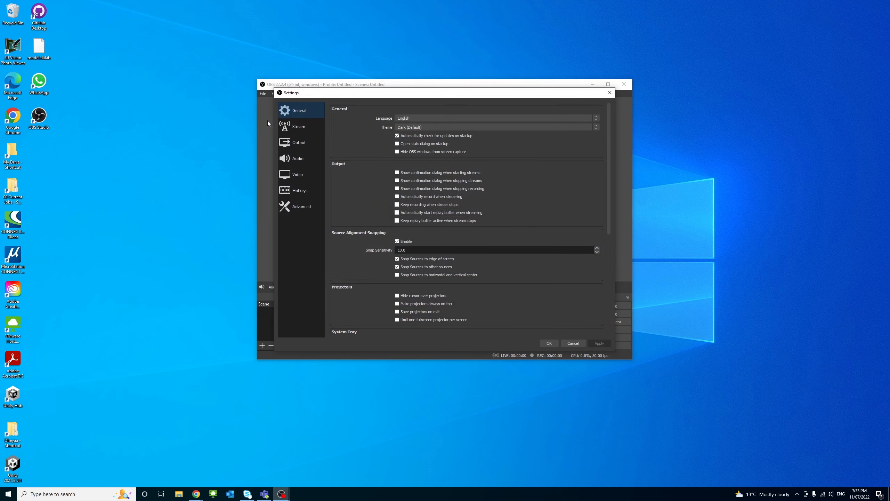
click(296, 145)
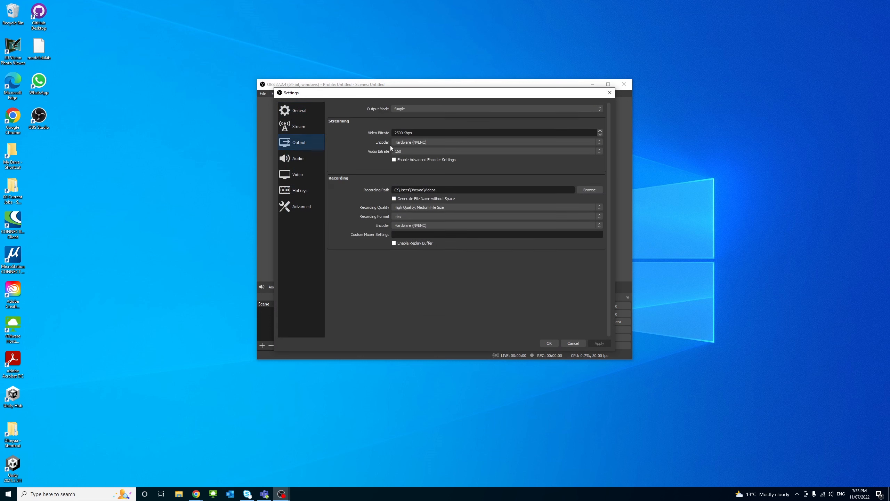
click(444, 141)
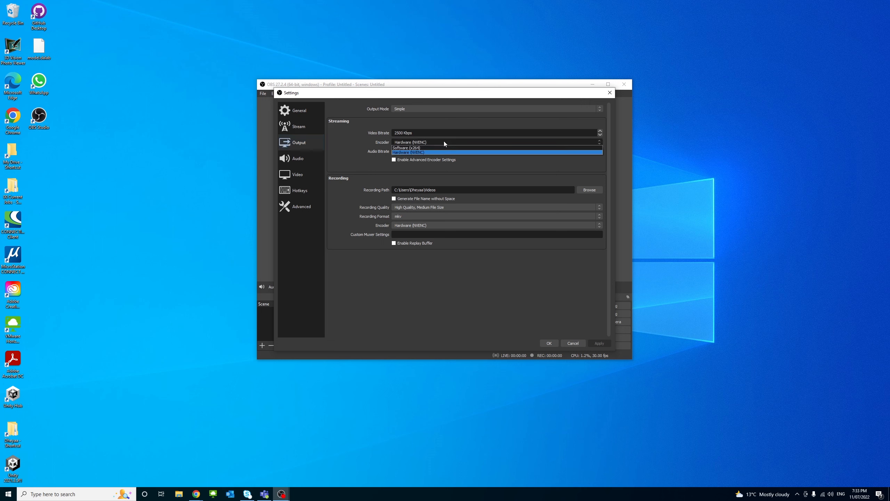
click(416, 148)
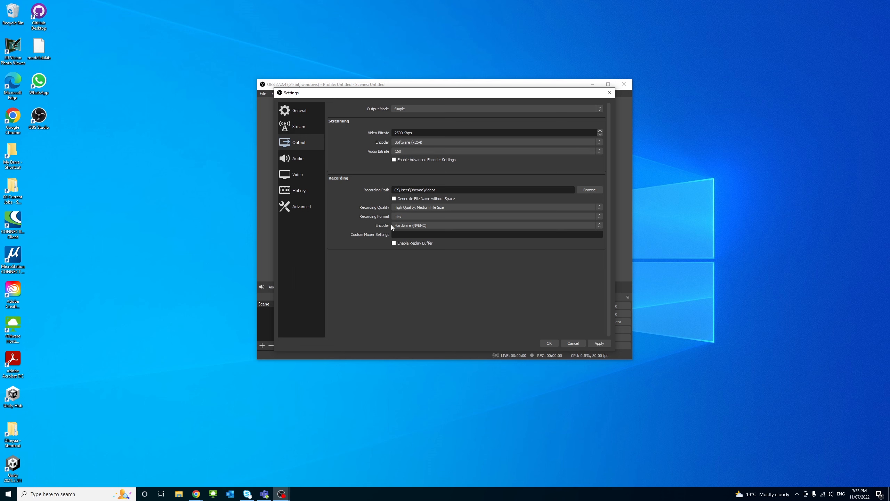
click(433, 223)
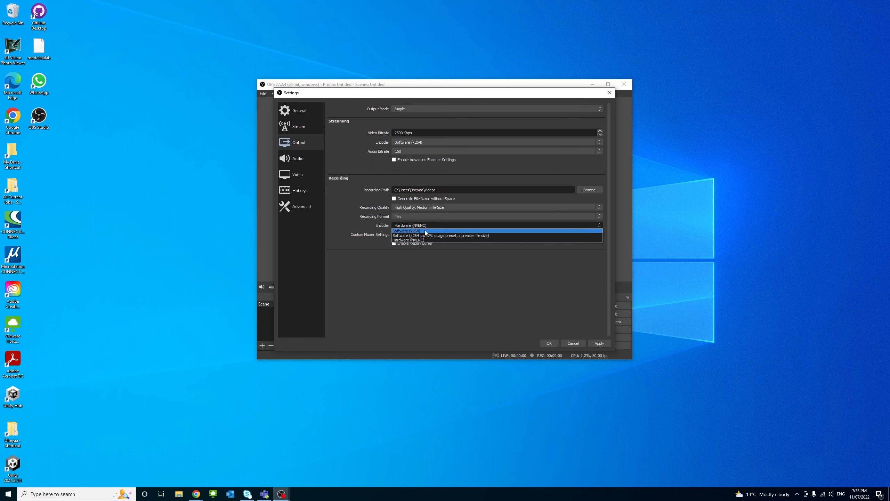
click(425, 231)
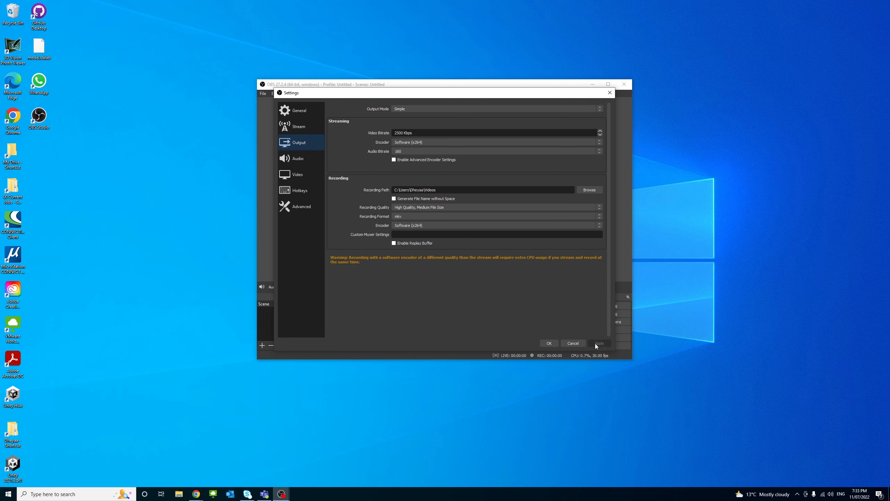
click(549, 343)
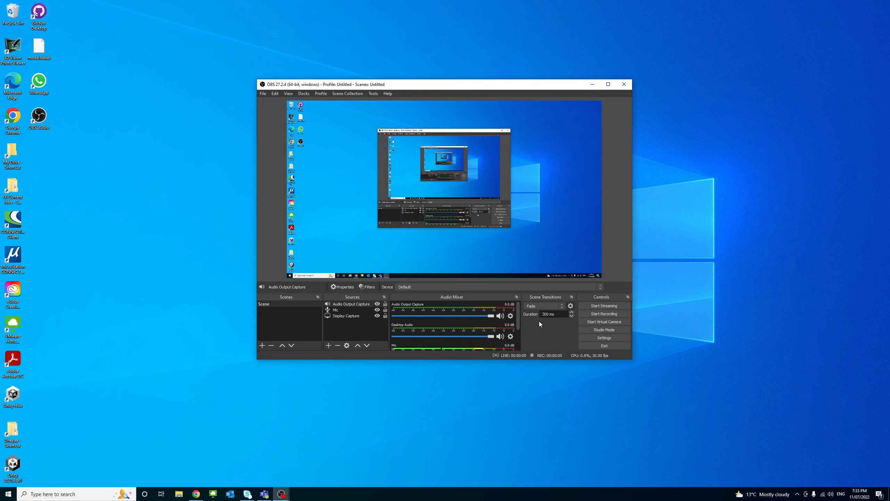
Make a test recording of the scene lasting a few seconds.
click(600, 314)
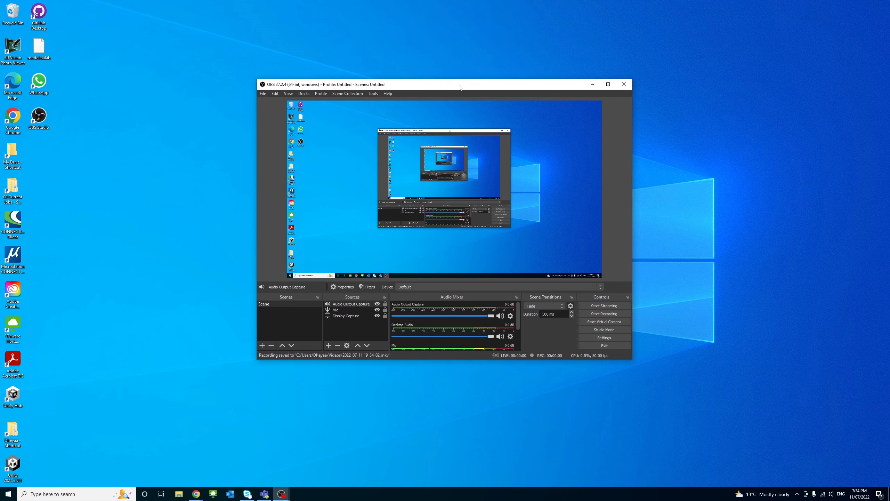
drag(460, 87, 485, 98)
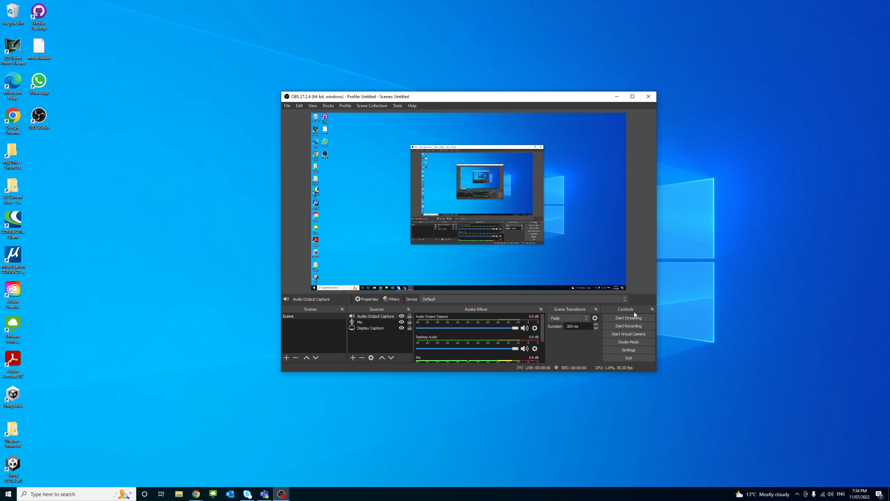
drag(485, 99, 482, 75)
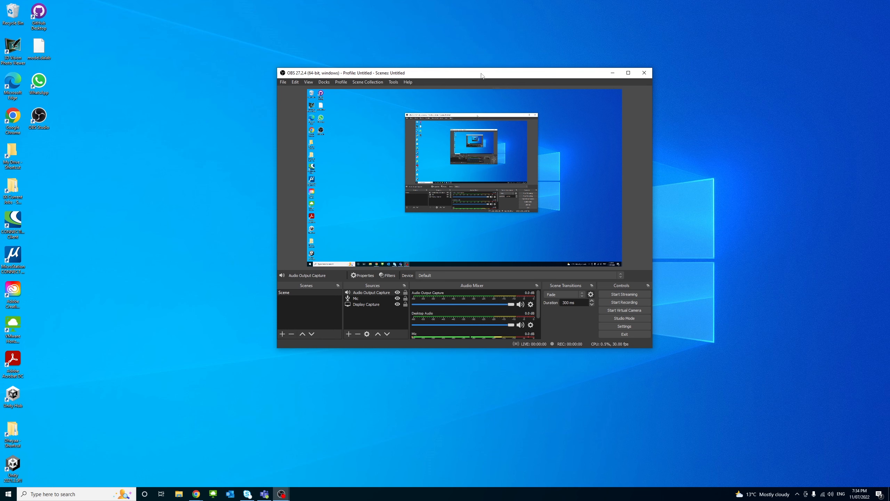
mouse_move(482, 76)
mouse_down()
mouse_move(478, 90)
mouse_move(488, 89)
mouse_up()
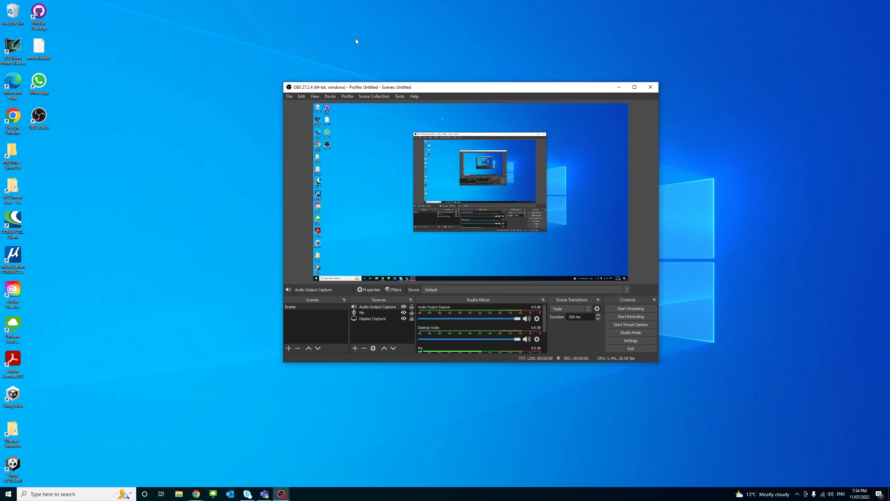
Set the recording quality to Indistinguishable Quality, Large File Size and the recording format to mp4, and apply the output settings.
click(288, 95)
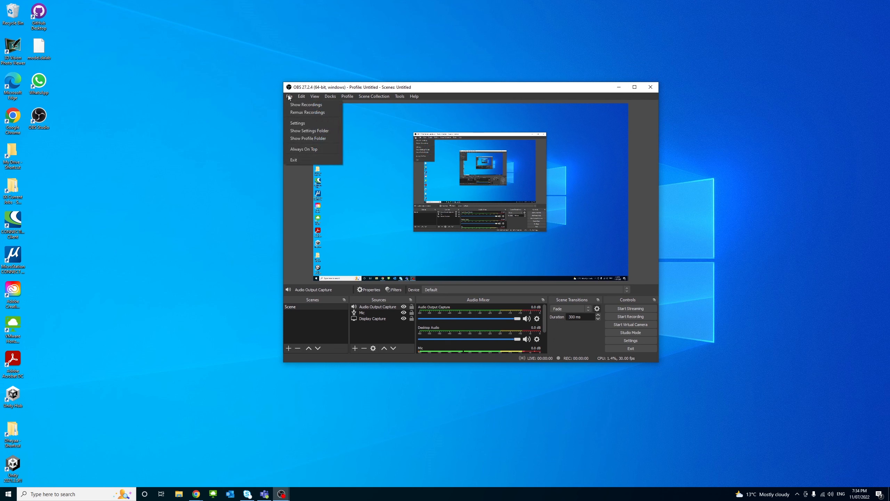
click(294, 124)
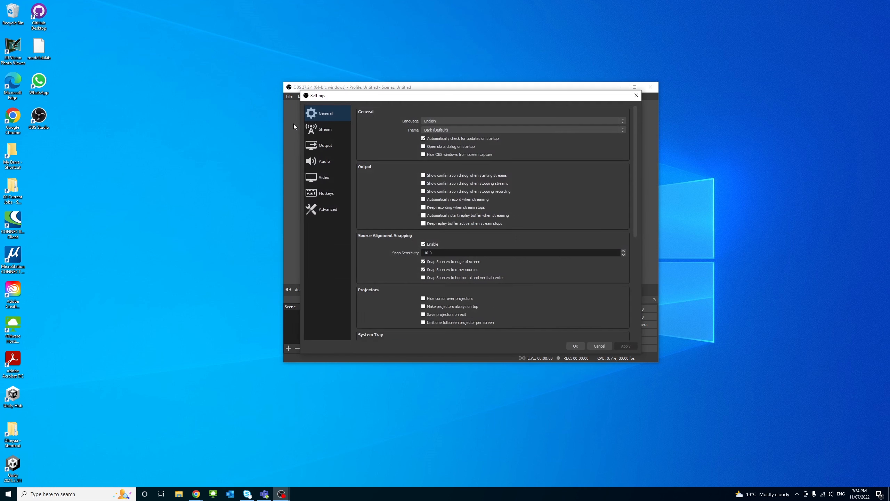
click(322, 147)
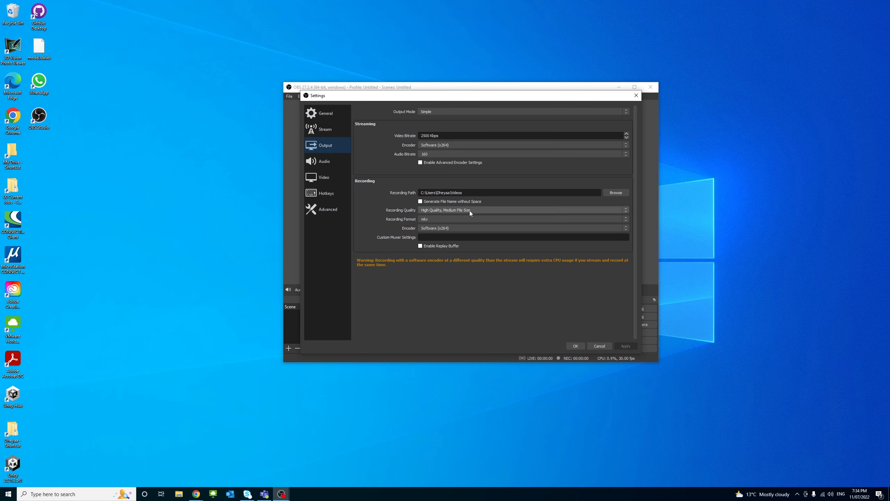
click(488, 210)
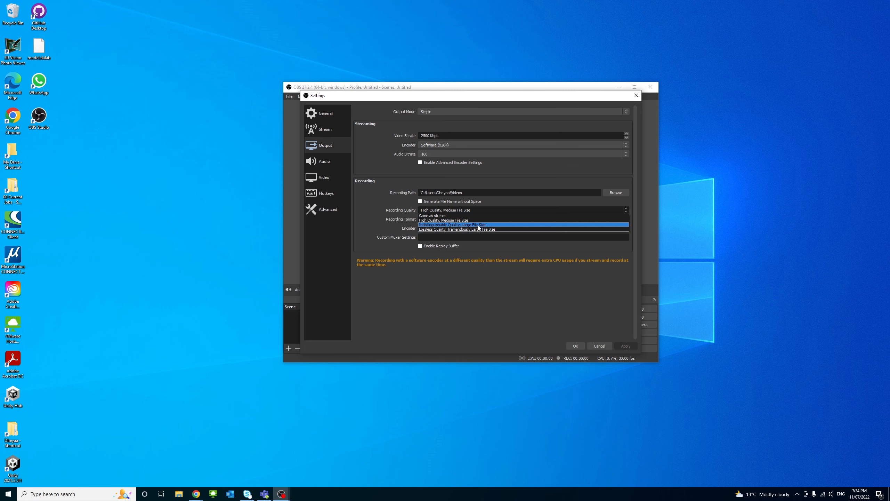
click(479, 225)
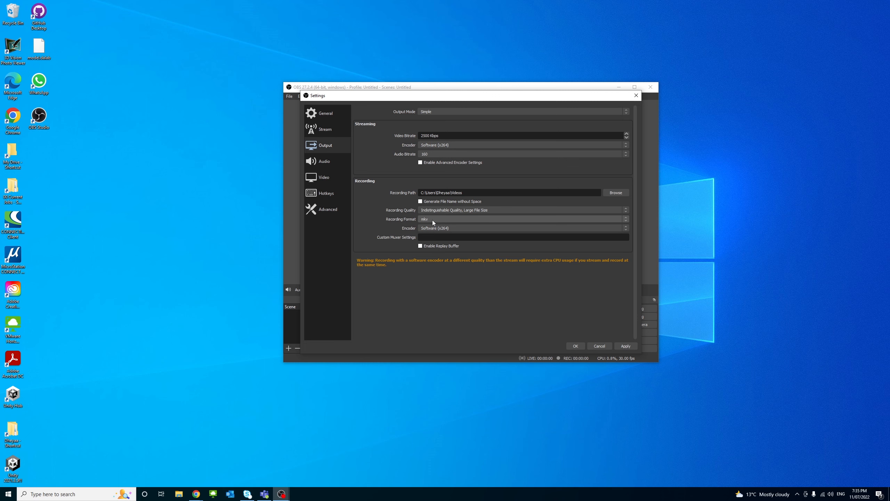
click(451, 221)
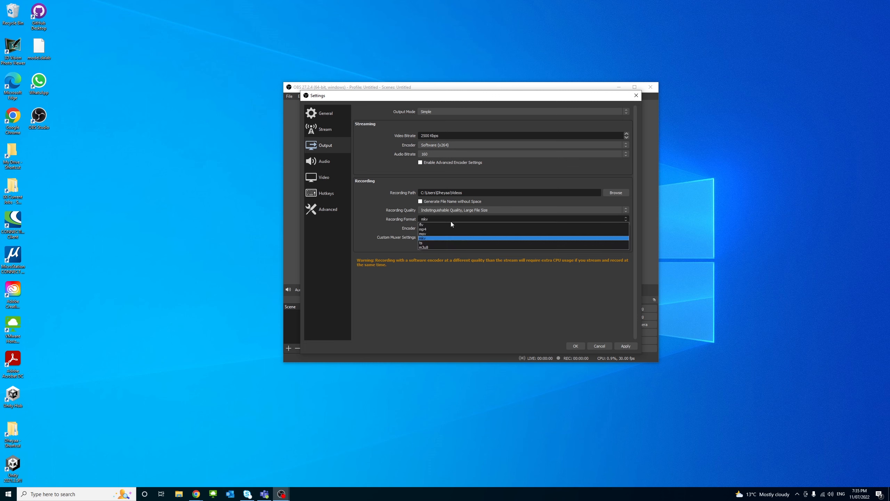
click(427, 228)
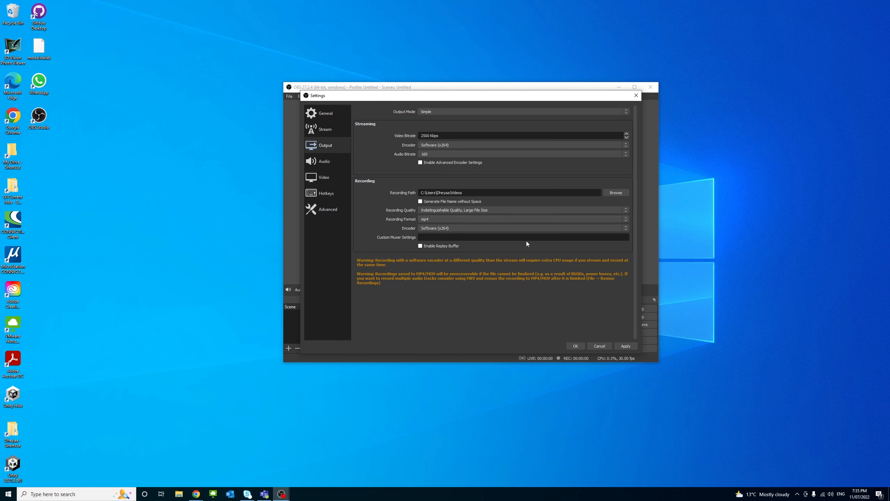
click(626, 346)
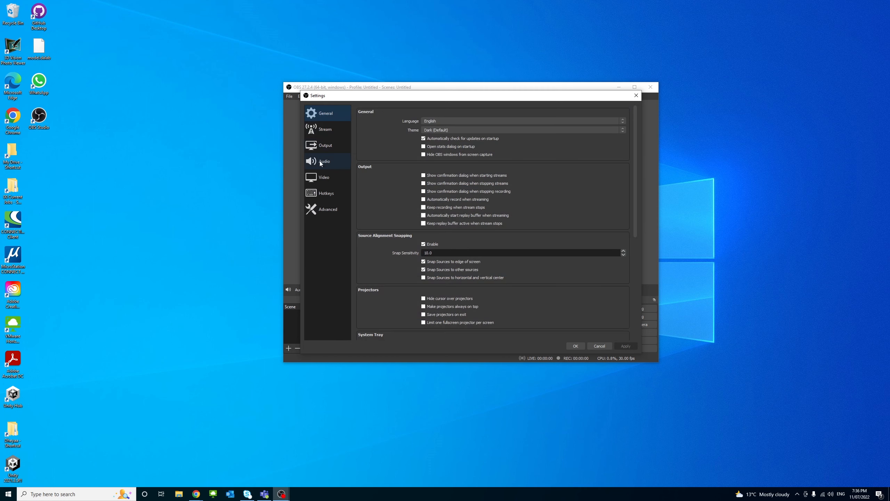
Set the output (scaled) resolution to 2560x1440 to match the base canvas, and save the video settings.
click(322, 177)
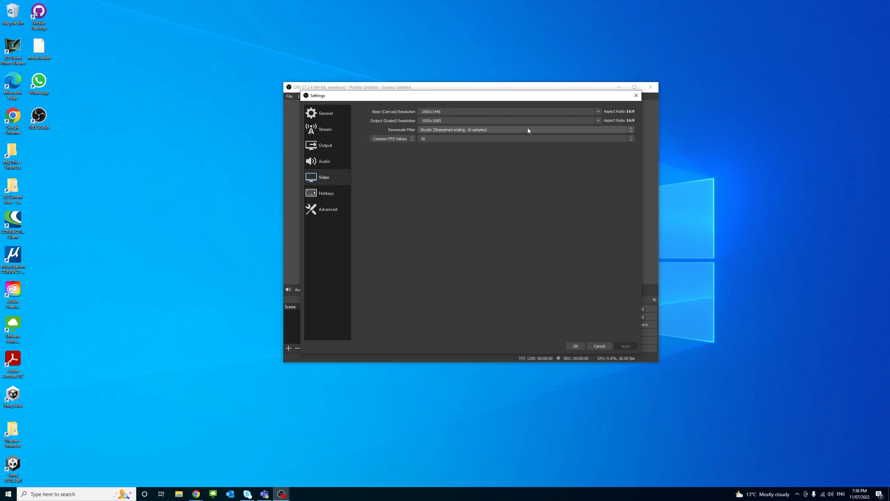
double_click(442, 112)
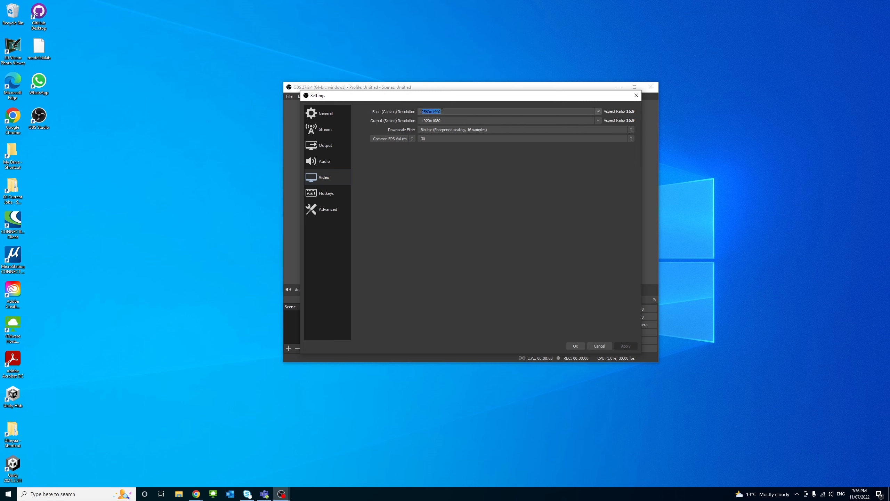
click(599, 120)
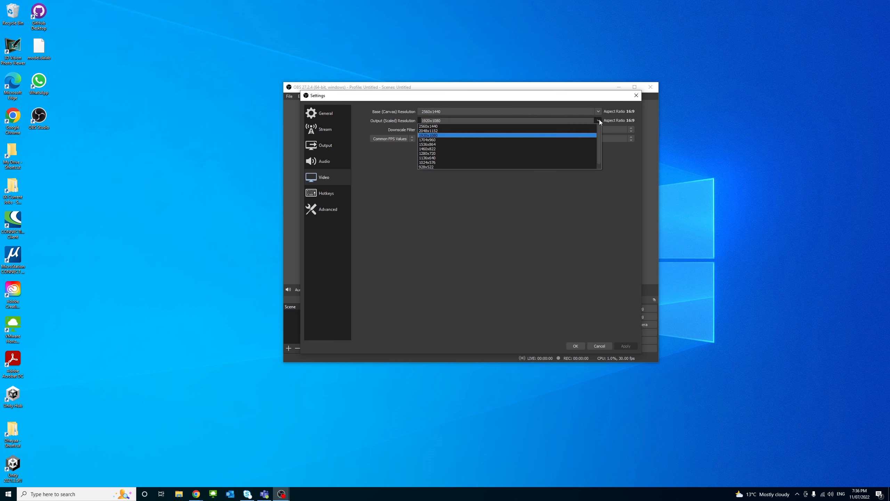
click(435, 126)
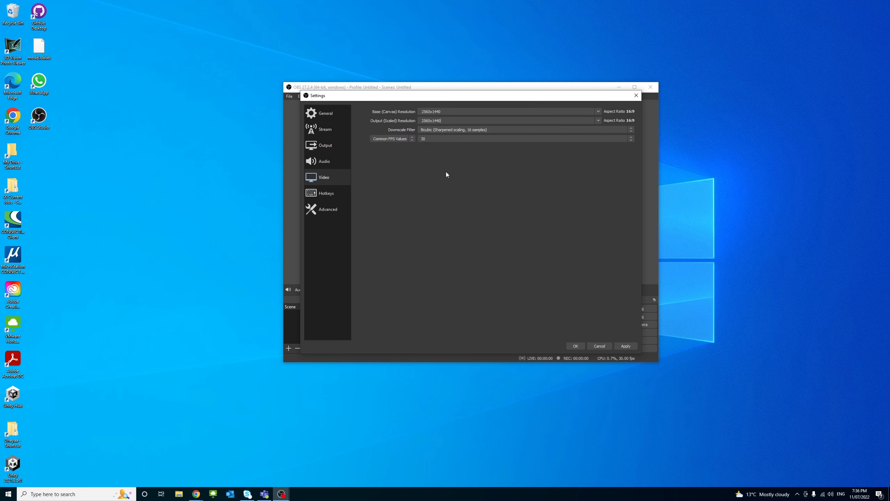
click(626, 346)
click(576, 346)
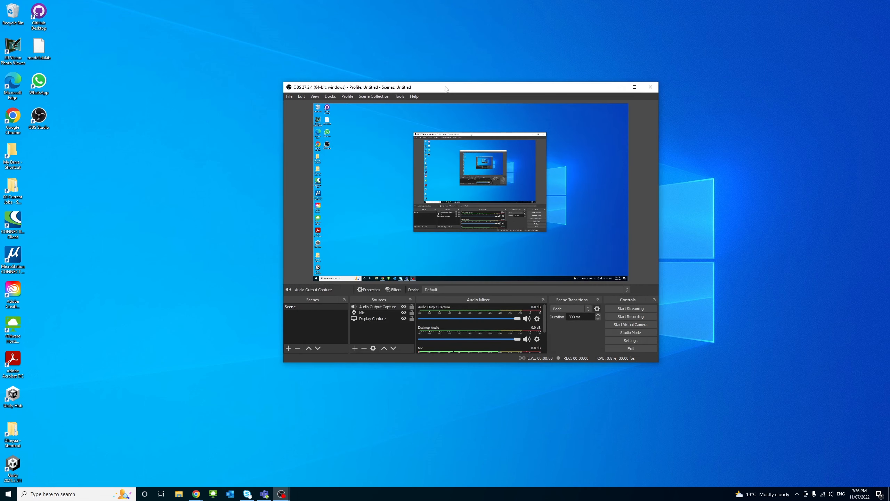
Start a new recording and open Google Chrome in a maximized window while it runs.
drag(445, 88, 519, 89)
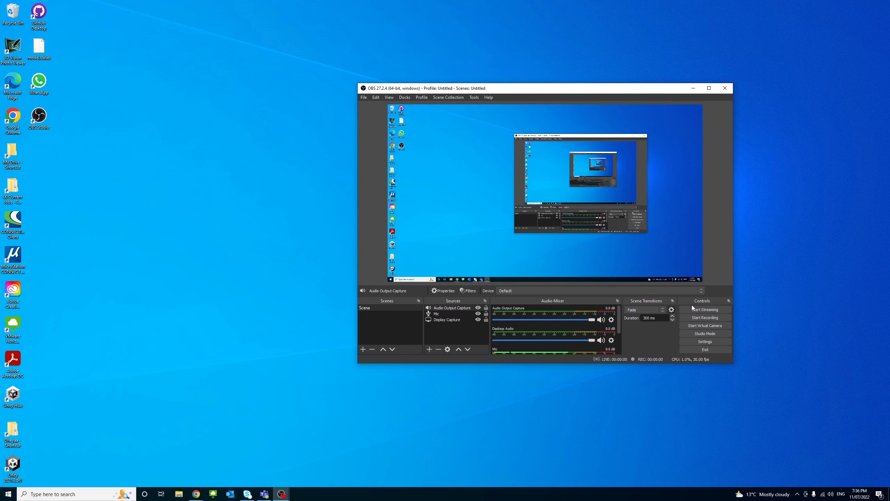
click(701, 318)
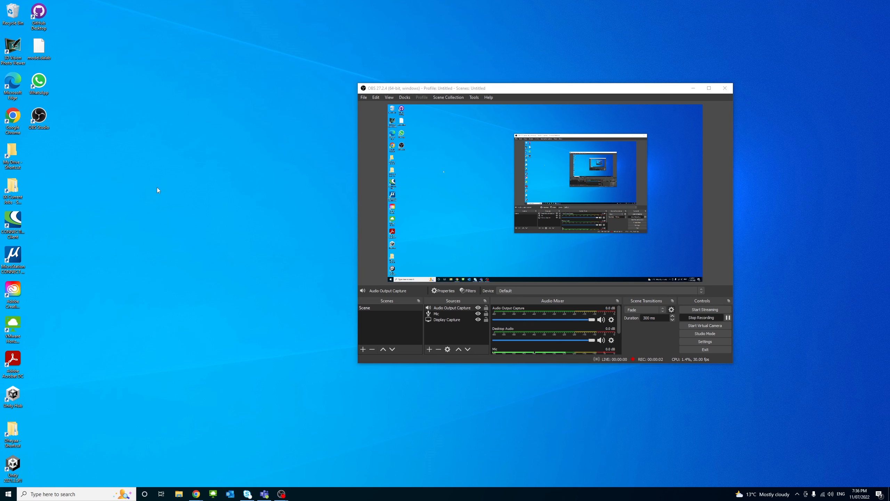
double_click(14, 115)
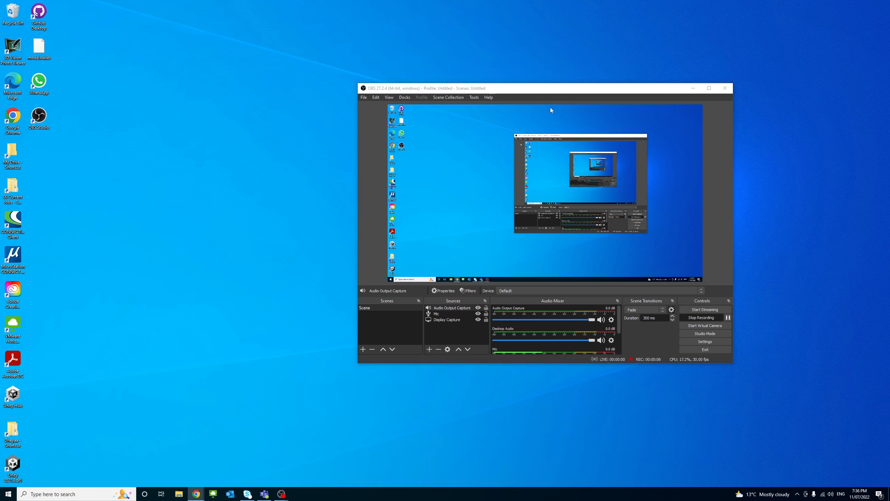
double_click(329, 48)
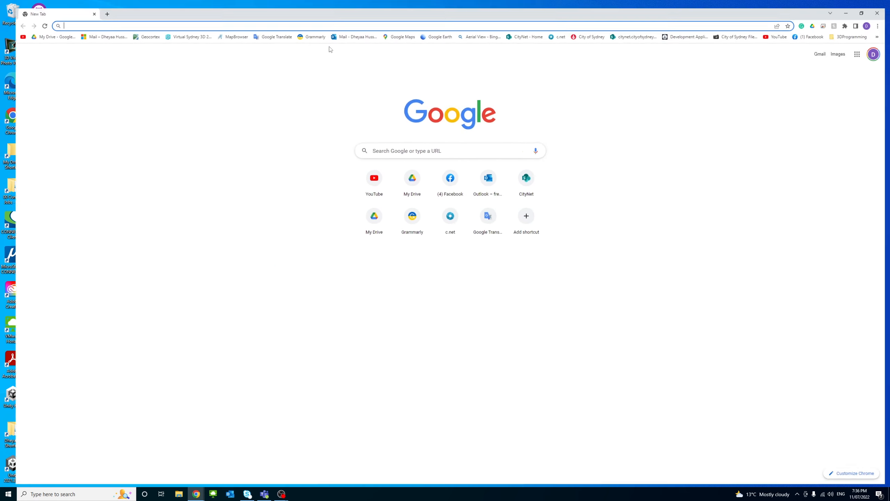
Search Google for "test" as sample screen activity, and stop the recording once the browser is minimized.
click(399, 145)
click(192, 18)
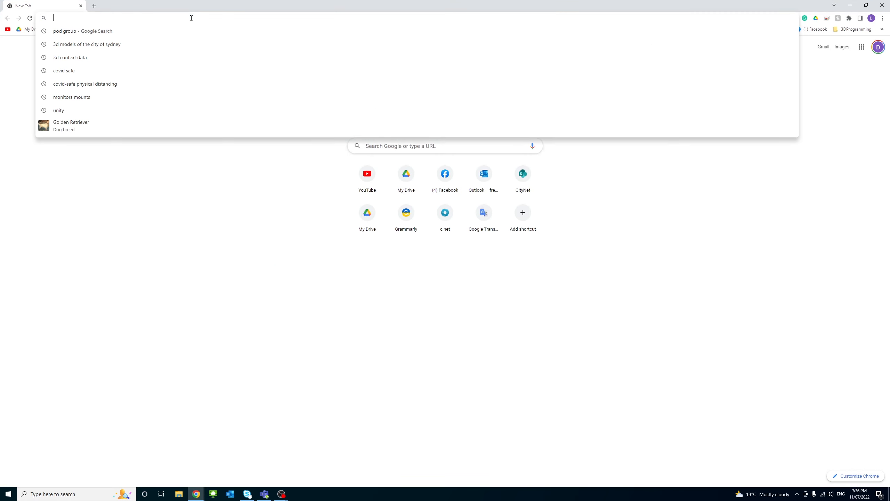
text(test)
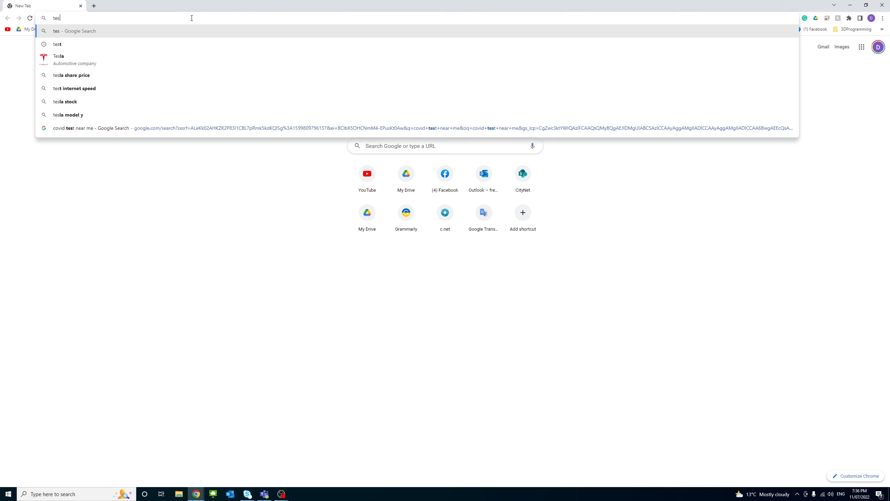
key(Return)
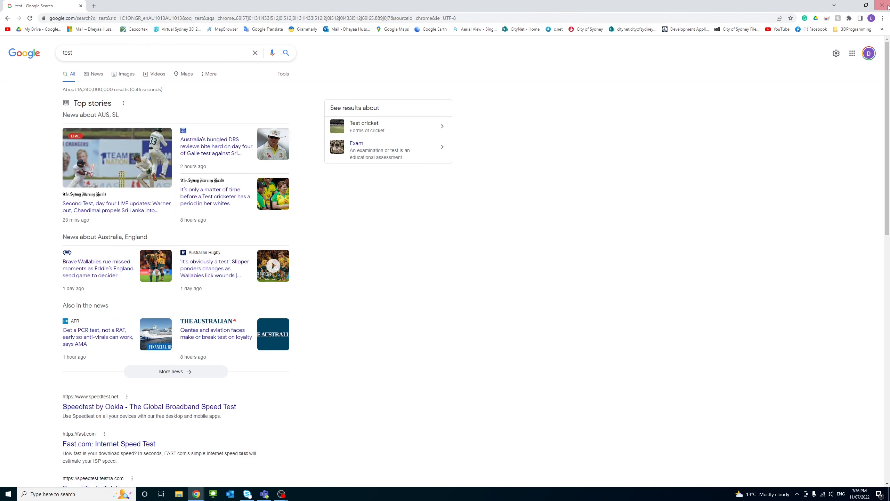
click(850, 5)
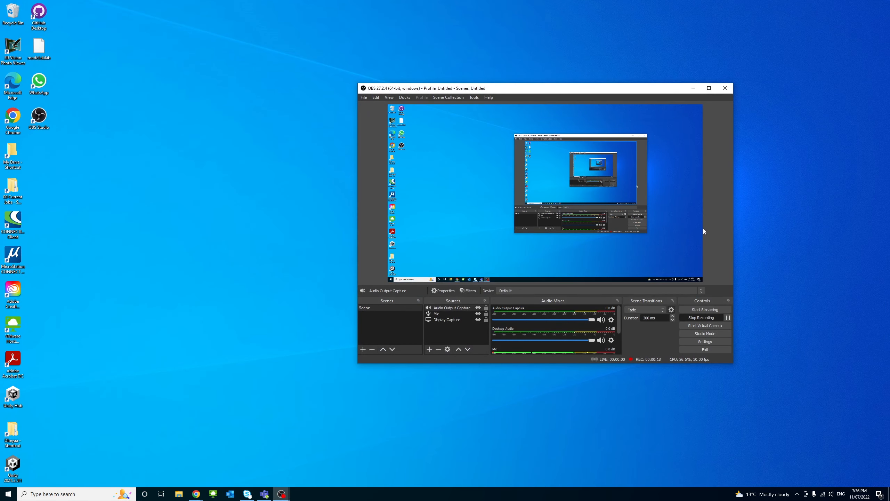
click(708, 319)
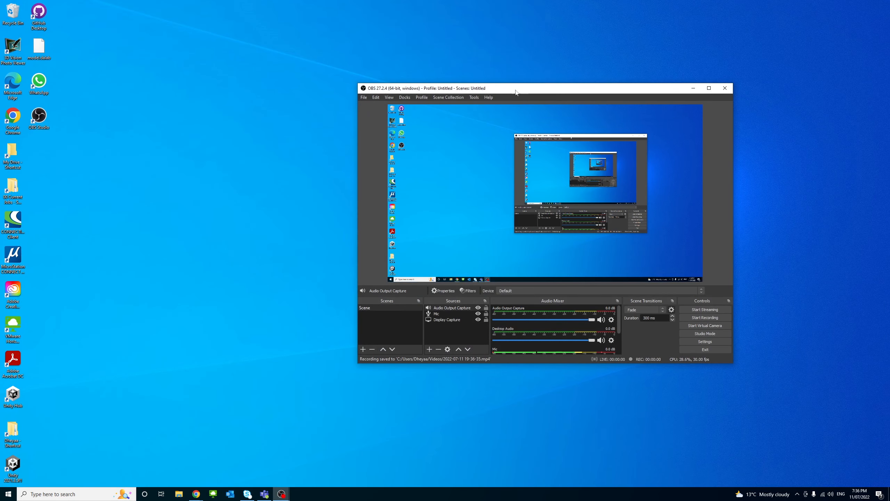
drag(468, 93, 399, 84)
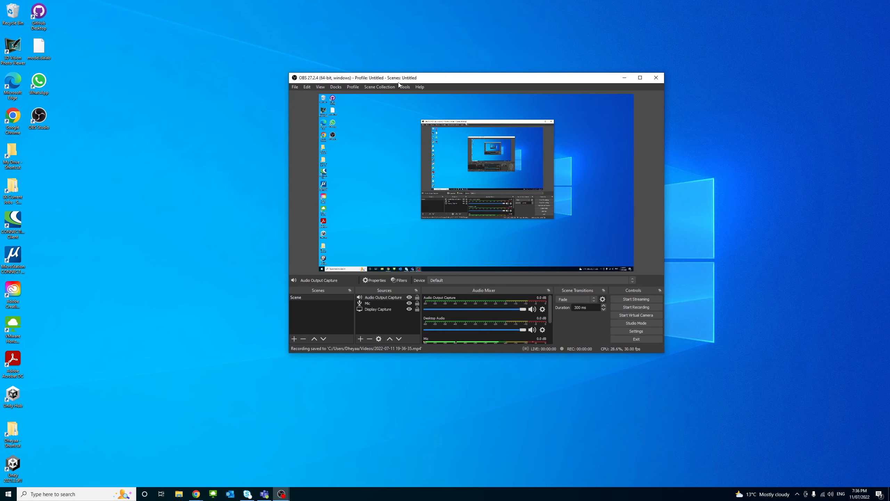
click(295, 86)
click(299, 95)
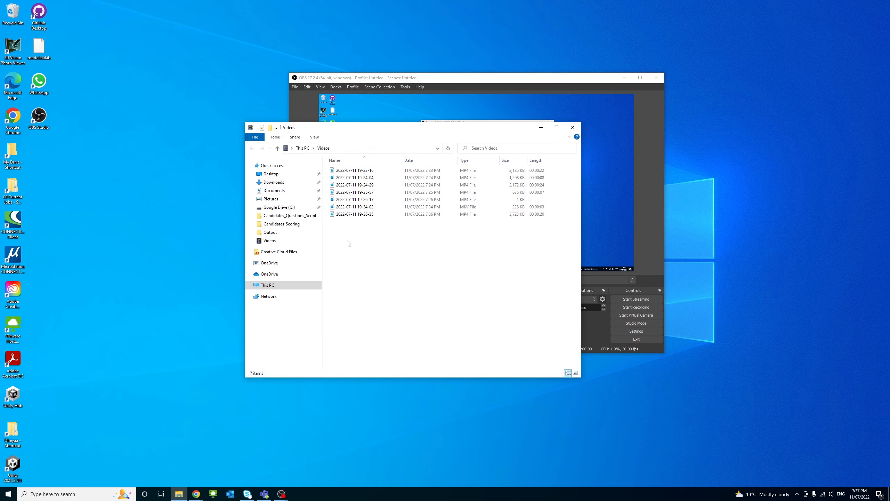
click(353, 214)
double_click(354, 215)
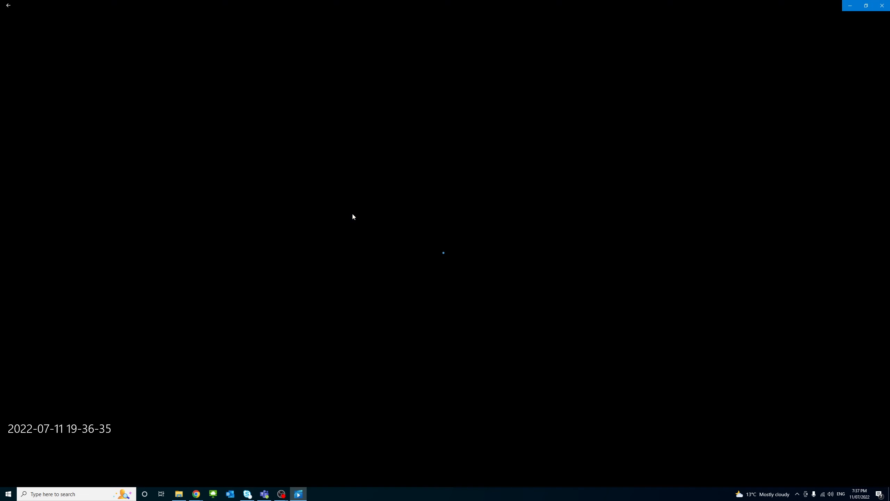